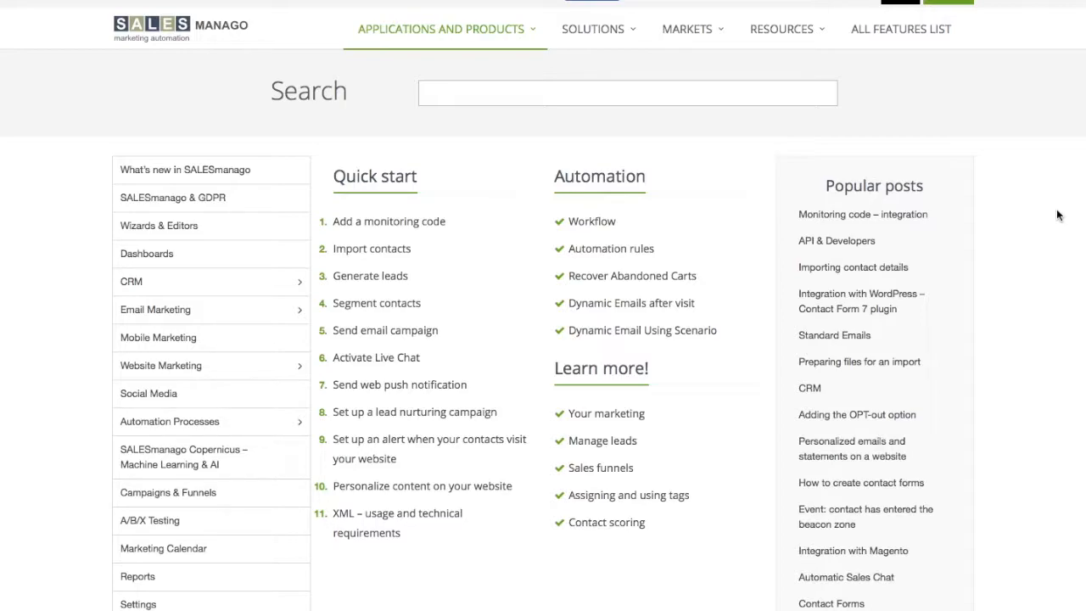
- Open the API & Developers section of the support documentation
{"action": "scroll", "coordinate": [1076, 215], "scroll_direction": "down", "scroll_amount": 5}
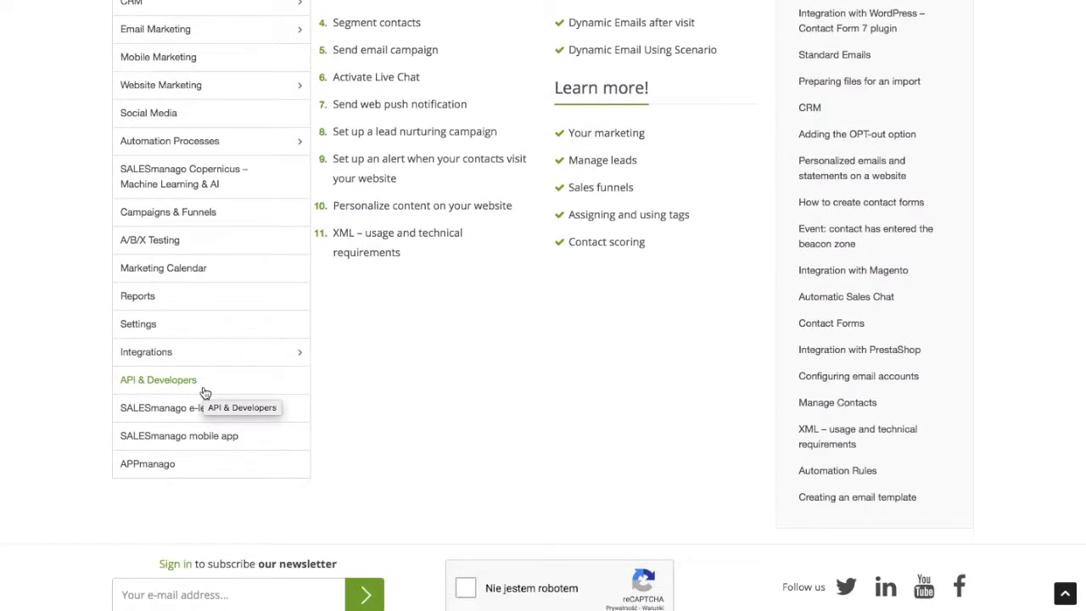
{"action": "left_click", "coordinate": [203, 384]}
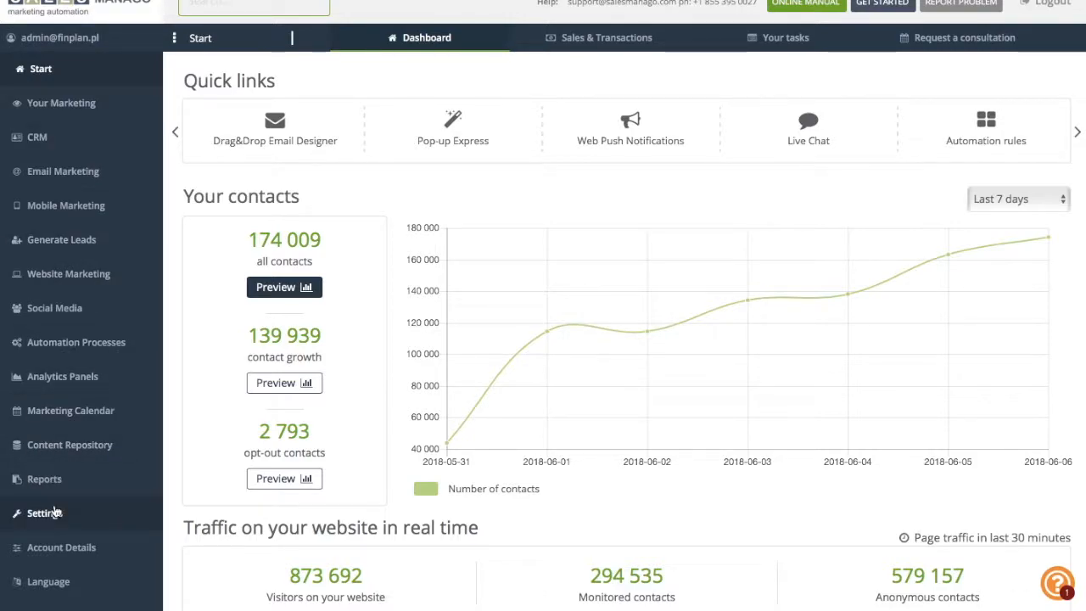
- Open the consents list in the account settings and expand the details of the ZGODA_123 consent
{"action": "left_click", "coordinate": [55, 511]}
{"action": "left_click", "coordinate": [982, 52]}
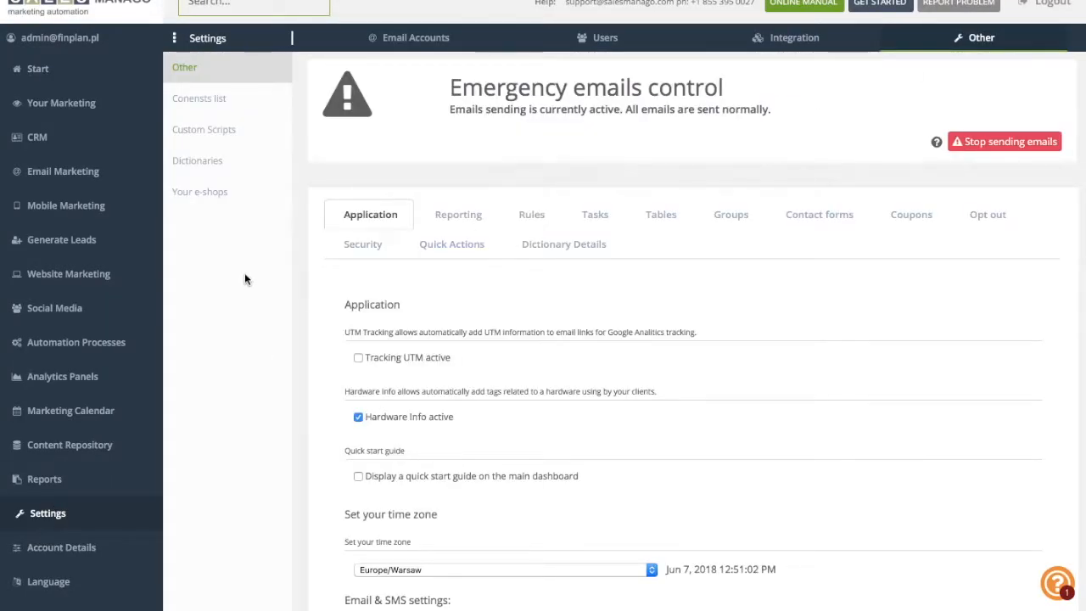
{"action": "left_click", "coordinate": [257, 114]}
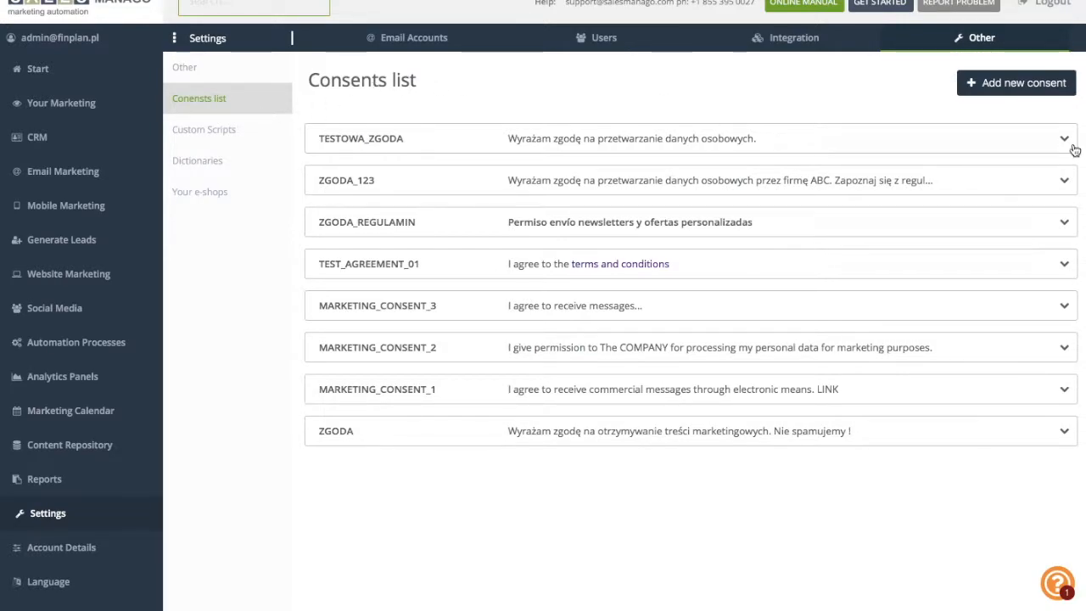
{"action": "left_click", "coordinate": [1064, 184]}
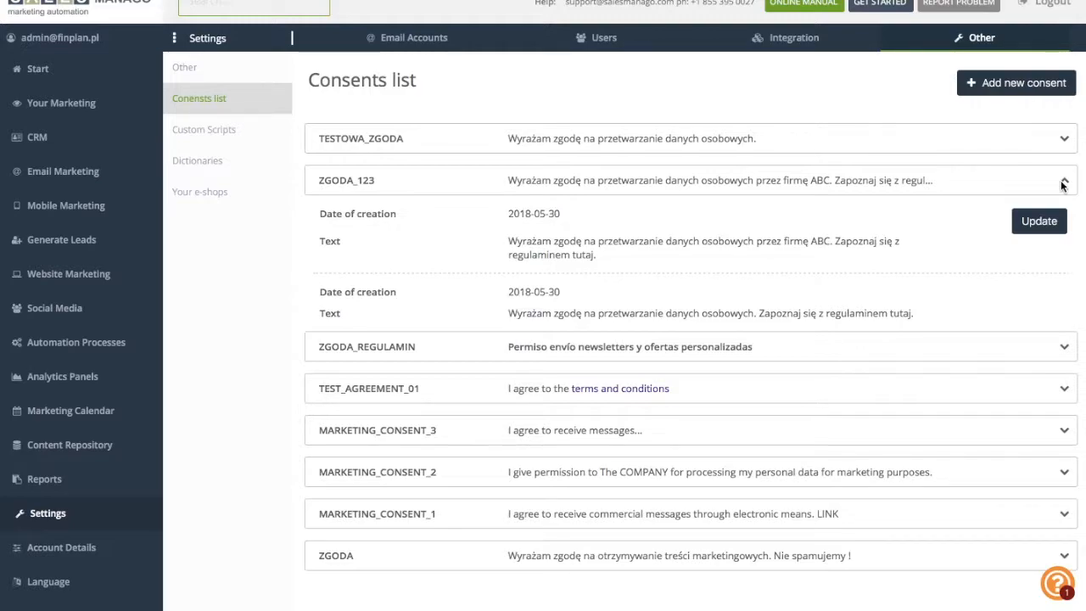
- Add a consent named TEST_CONSENT with the text "I agree to receive emails and I give my consent for data processing."
{"action": "left_click", "coordinate": [993, 97]}
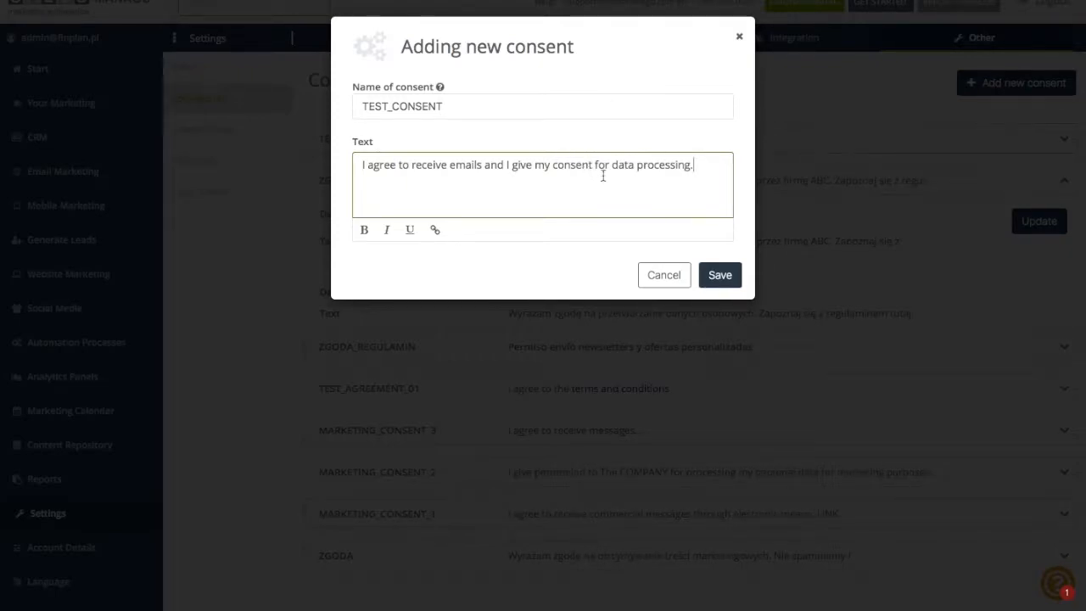
{"action": "left_click", "coordinate": [720, 280]}
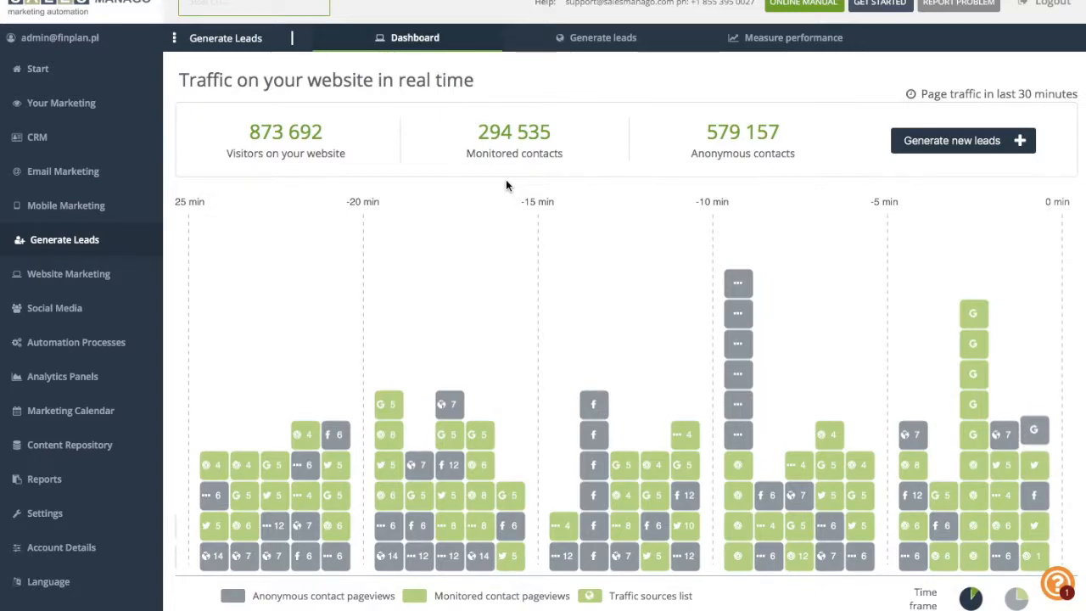
- Create a new lead generation form with the Express wizard, using the New visitors contact form type
{"action": "left_click", "coordinate": [592, 48]}
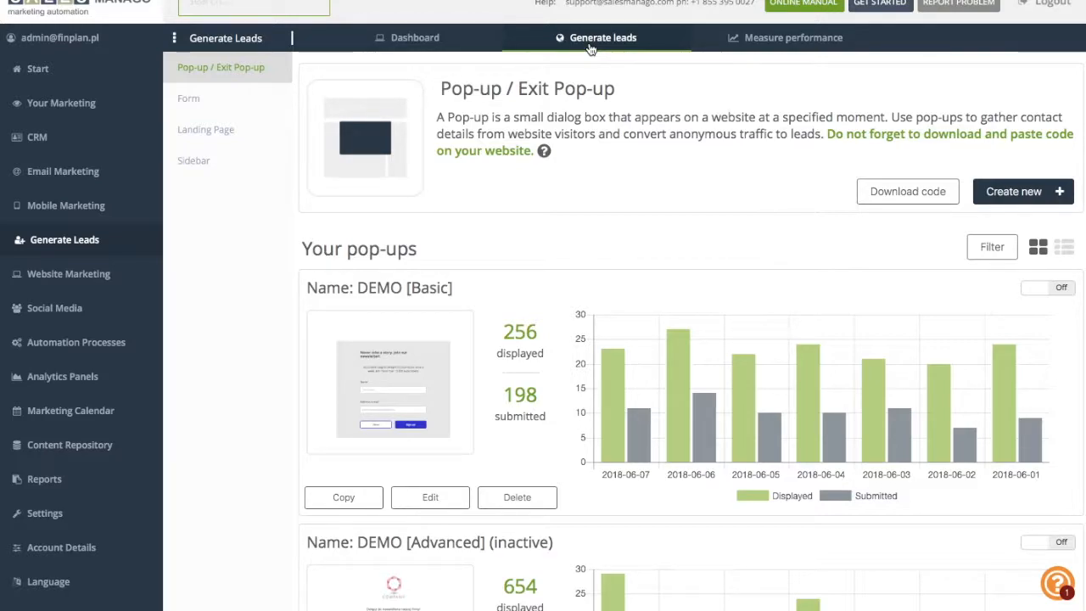
{"action": "left_click", "coordinate": [255, 98]}
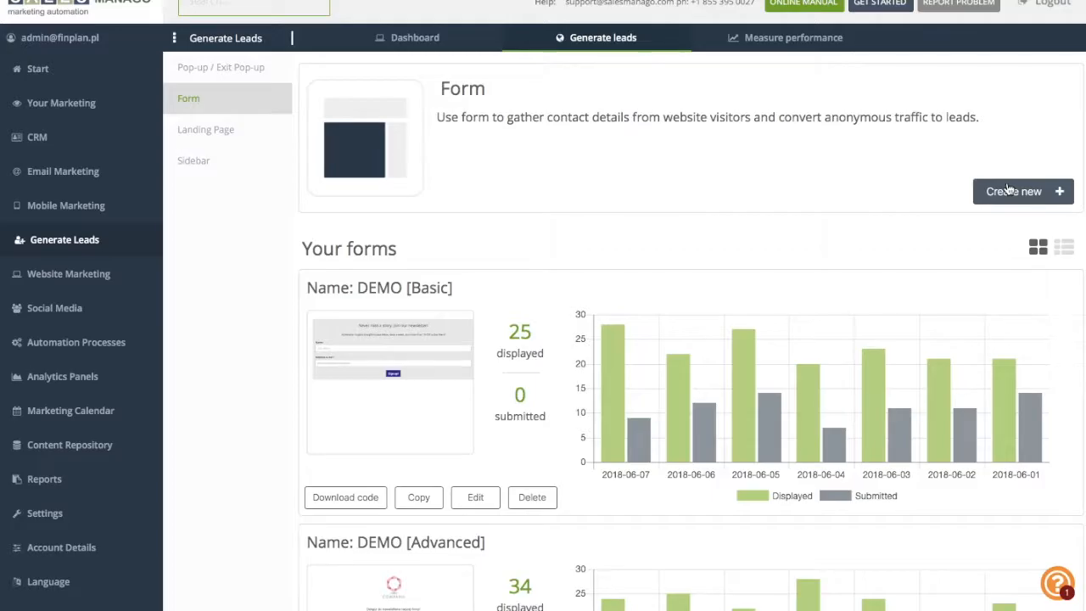
{"action": "left_click", "coordinate": [1009, 190]}
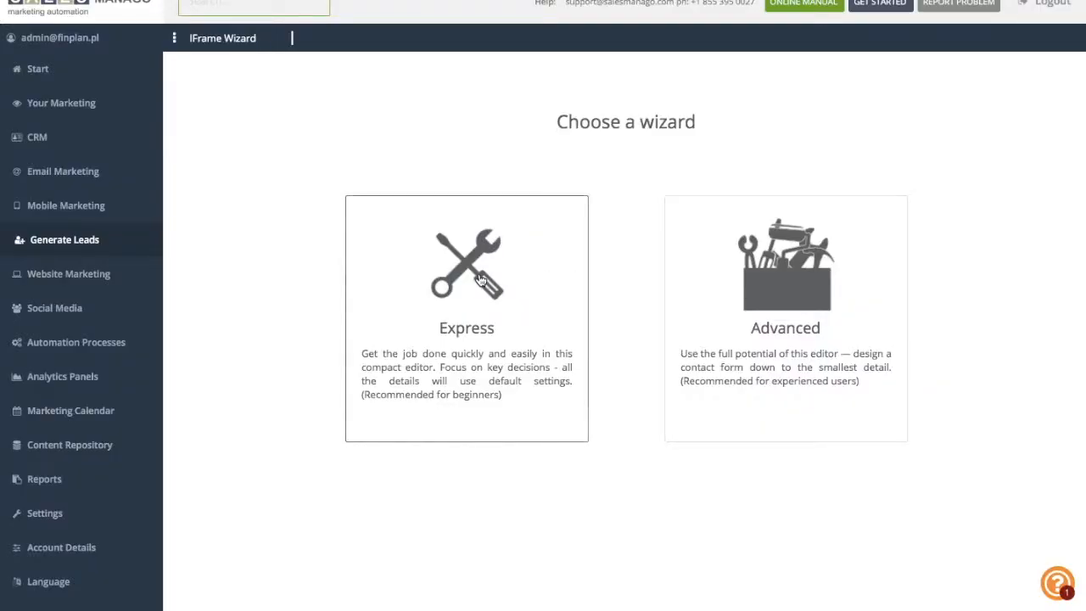
{"action": "left_click", "coordinate": [480, 280]}
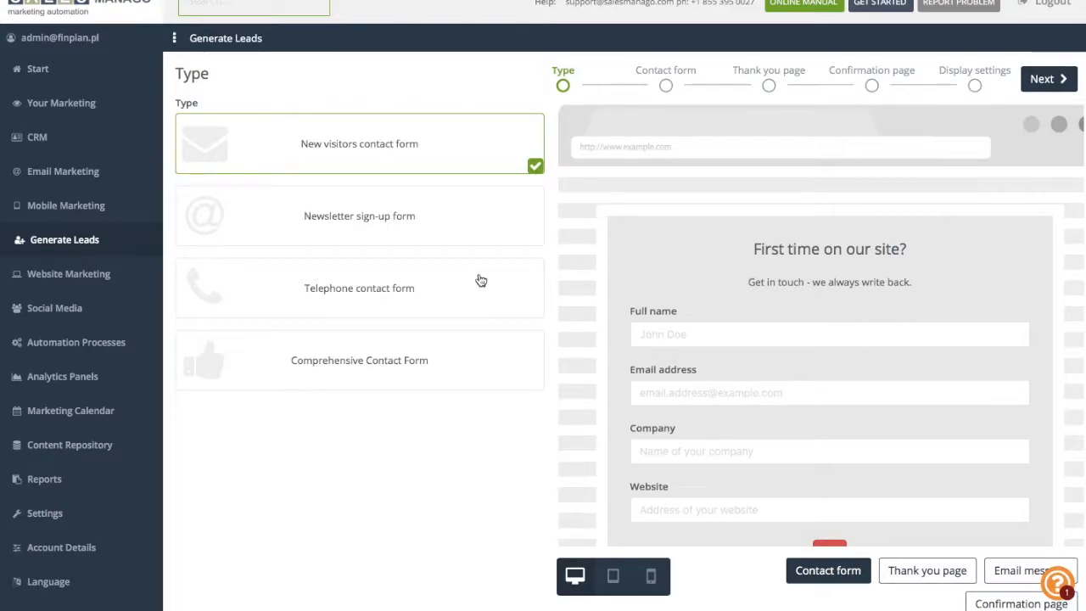
{"action": "left_click", "coordinate": [1049, 78]}
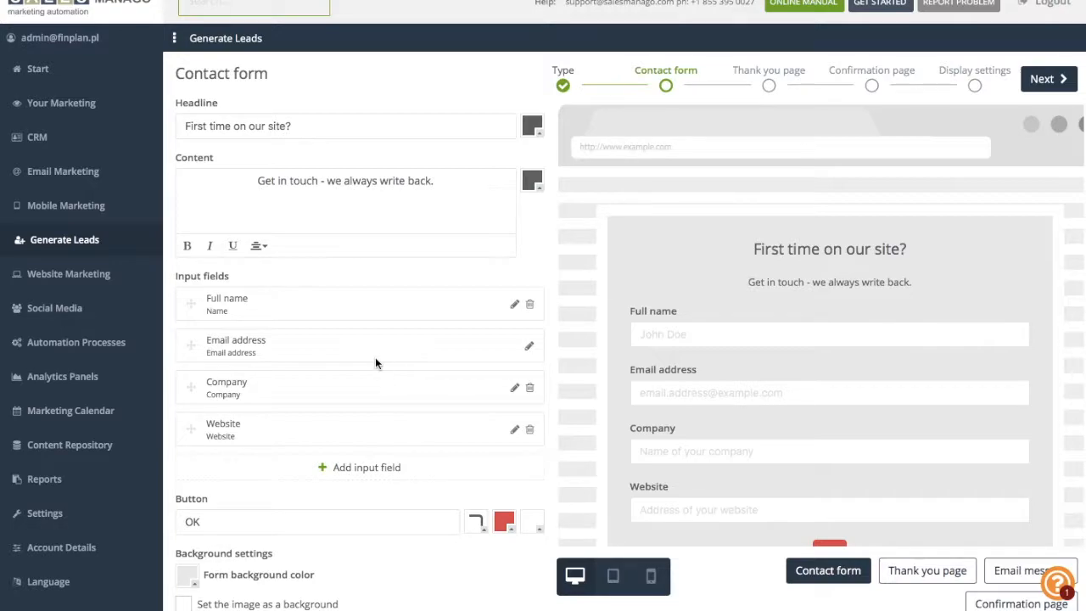
- Add a "Consent from consents list" input field to the contact form and check it in the form preview
{"action": "left_click", "coordinate": [358, 470]}
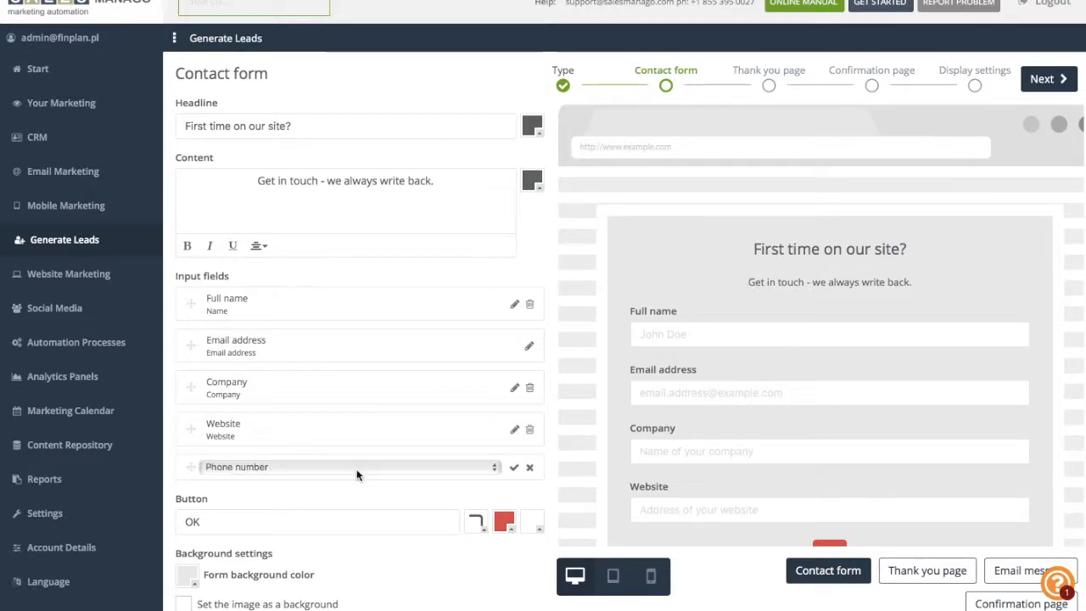
{"action": "left_click", "coordinate": [494, 471]}
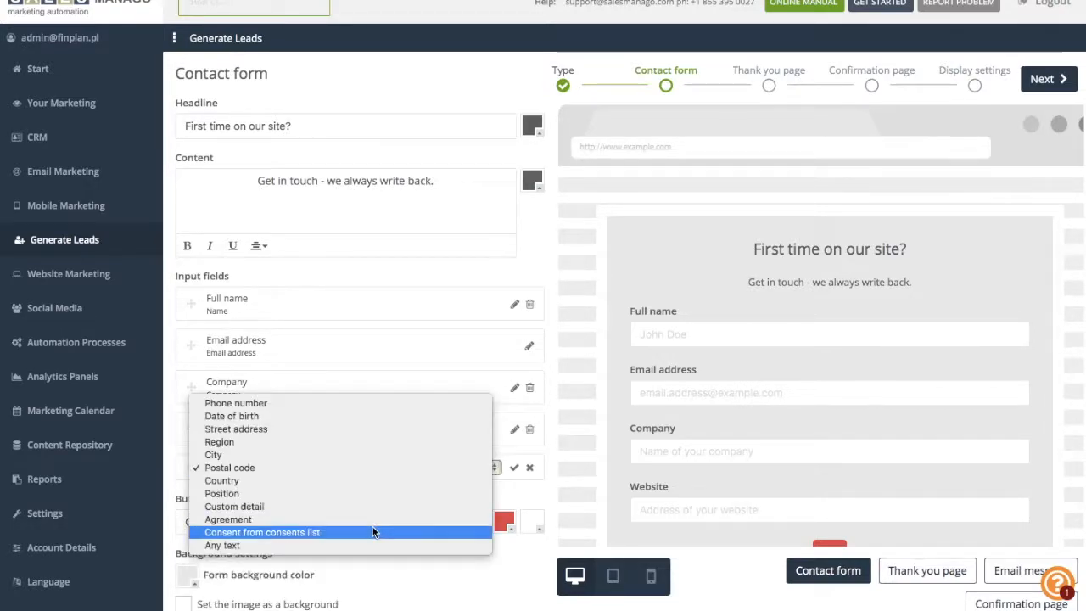
{"action": "left_click", "coordinate": [367, 529]}
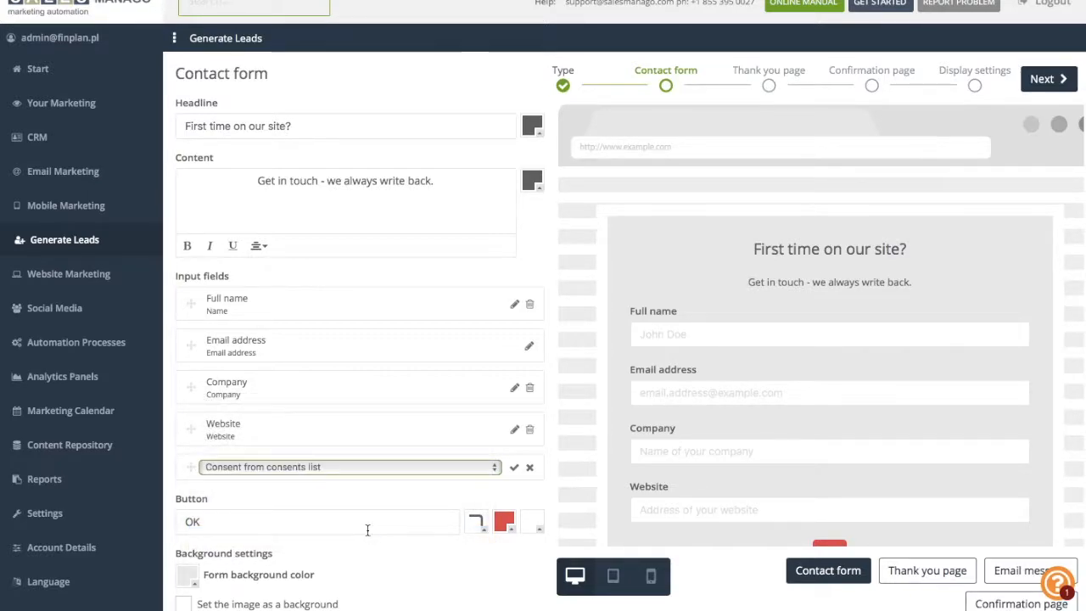
{"action": "left_click", "coordinate": [515, 471]}
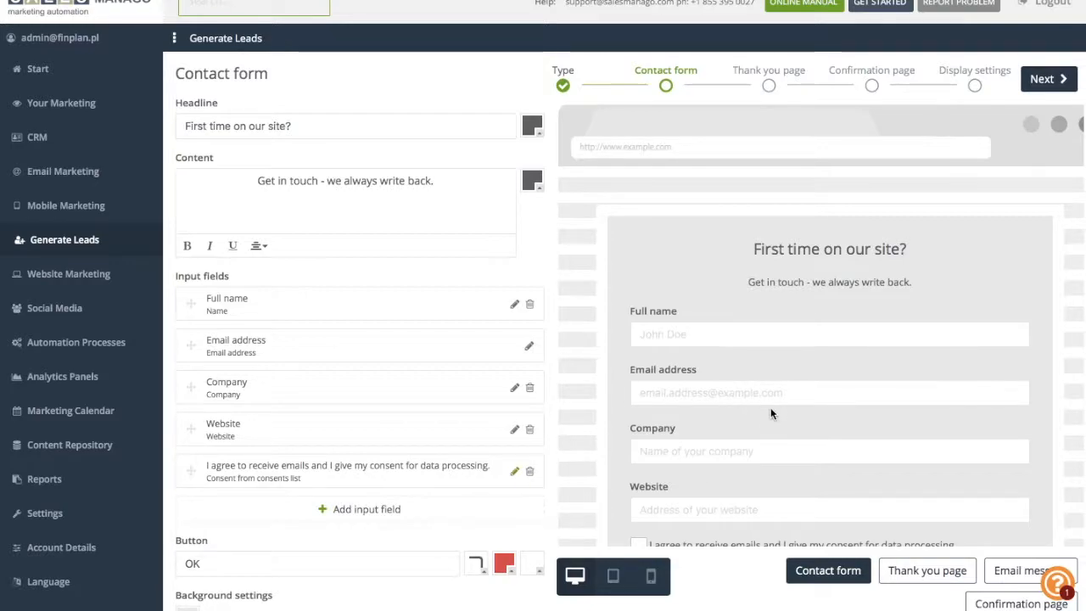
{"action": "scroll", "coordinate": [774, 406], "scroll_direction": "down", "scroll_amount": 1}
{"action": "scroll", "coordinate": [778, 406], "scroll_direction": "down", "scroll_amount": 1}
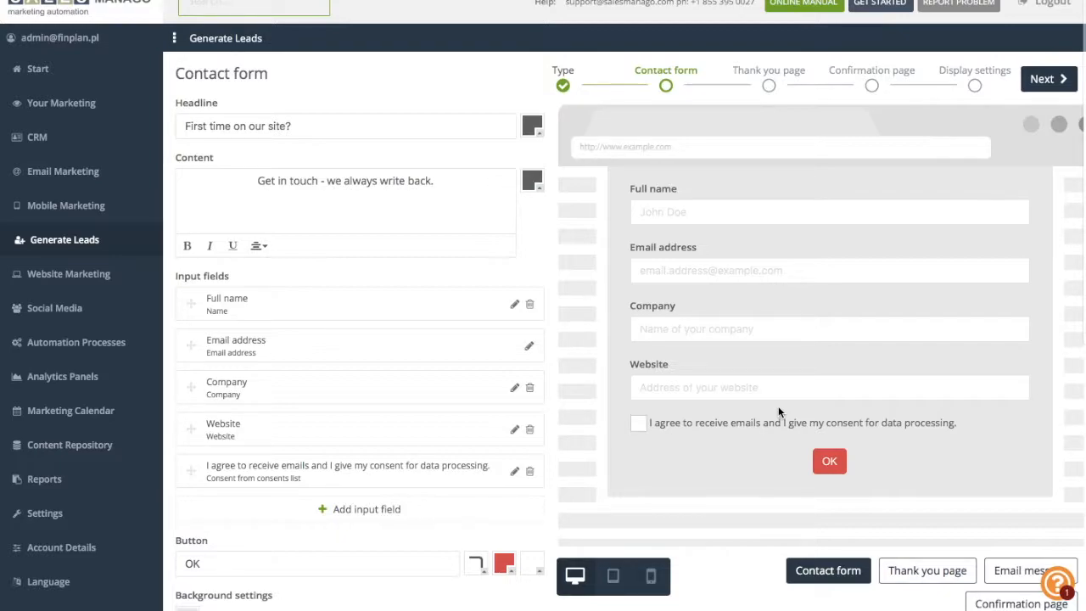
- Give the form's TEST_CONSENT field a darker text color, make it required, and save its settings
{"action": "left_click", "coordinate": [514, 473]}
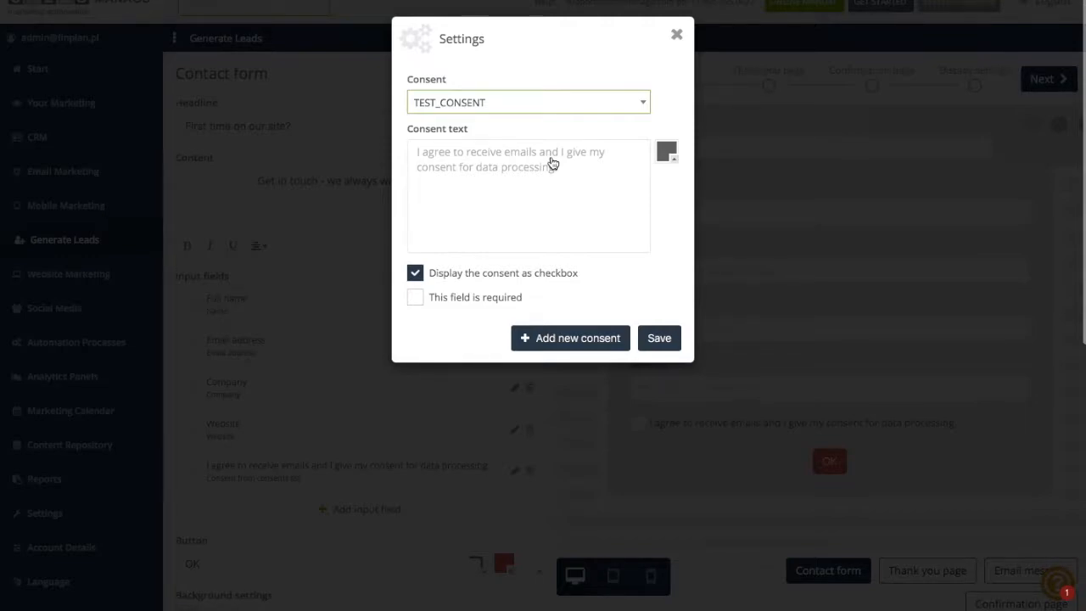
{"action": "left_click", "coordinate": [669, 153]}
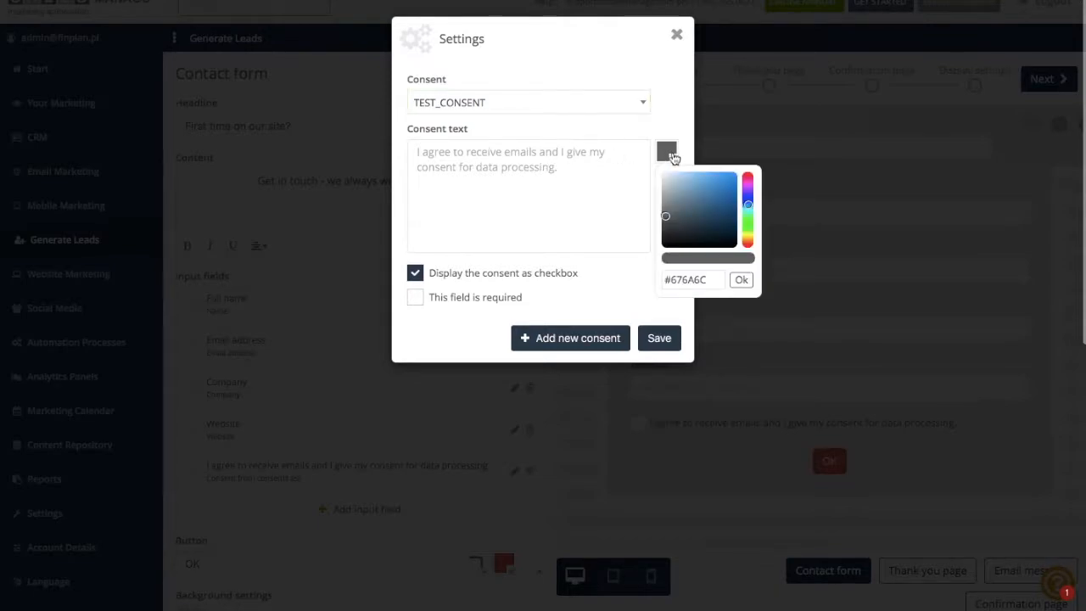
{"action": "left_click", "coordinate": [683, 226]}
{"action": "left_click", "coordinate": [741, 281]}
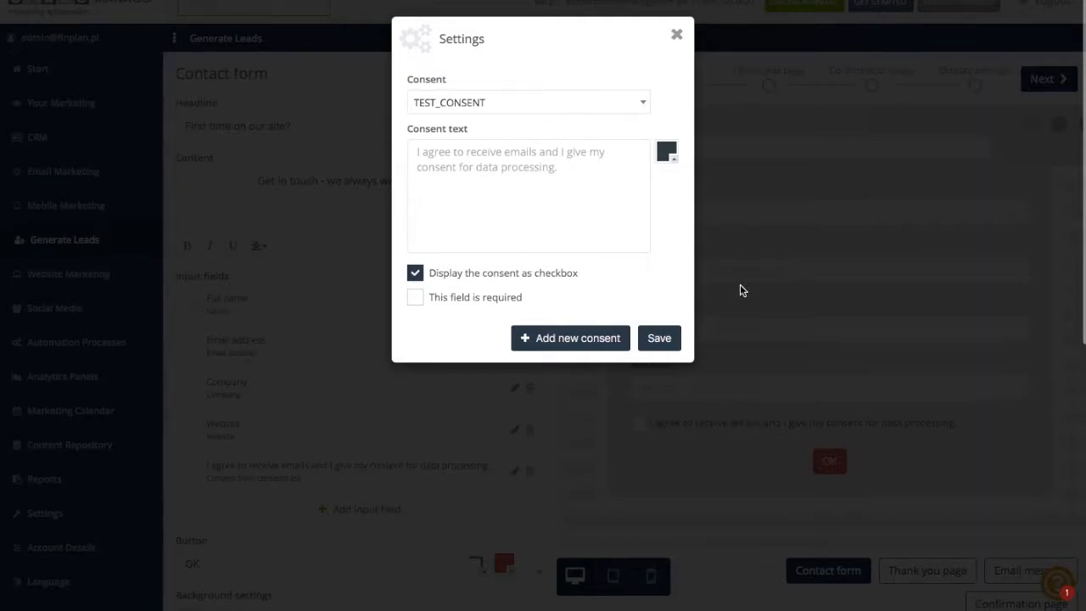
{"action": "left_click", "coordinate": [415, 297]}
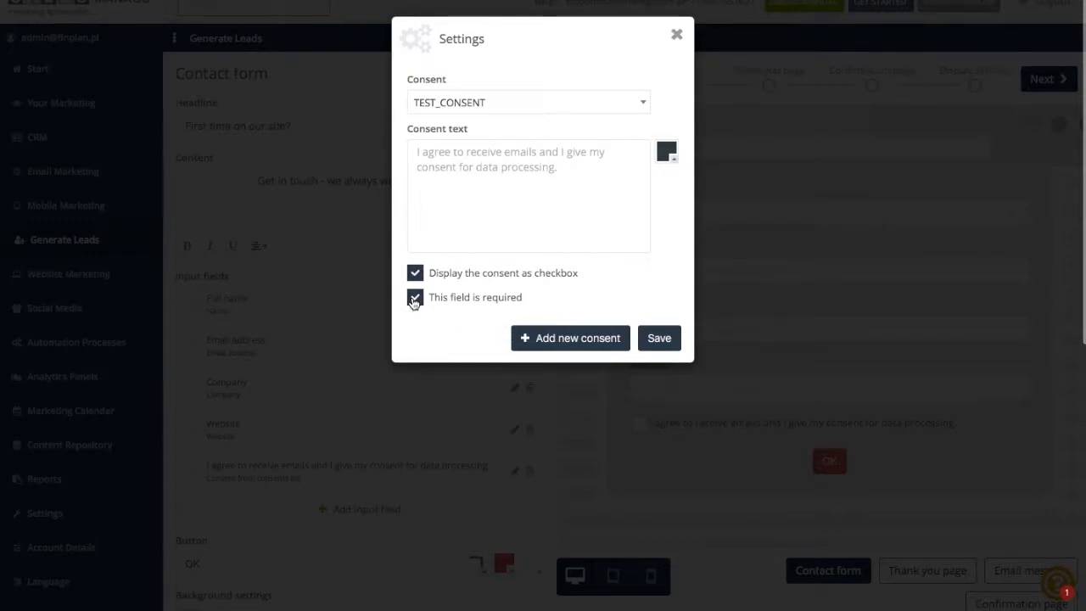
{"action": "left_click", "coordinate": [559, 343]}
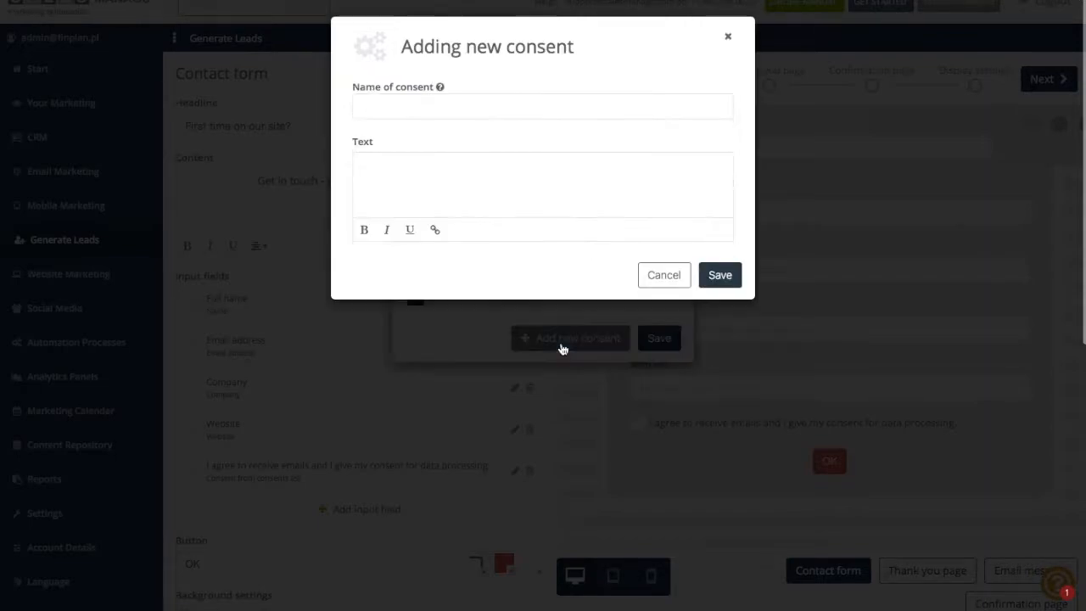
{"action": "left_click", "coordinate": [654, 280]}
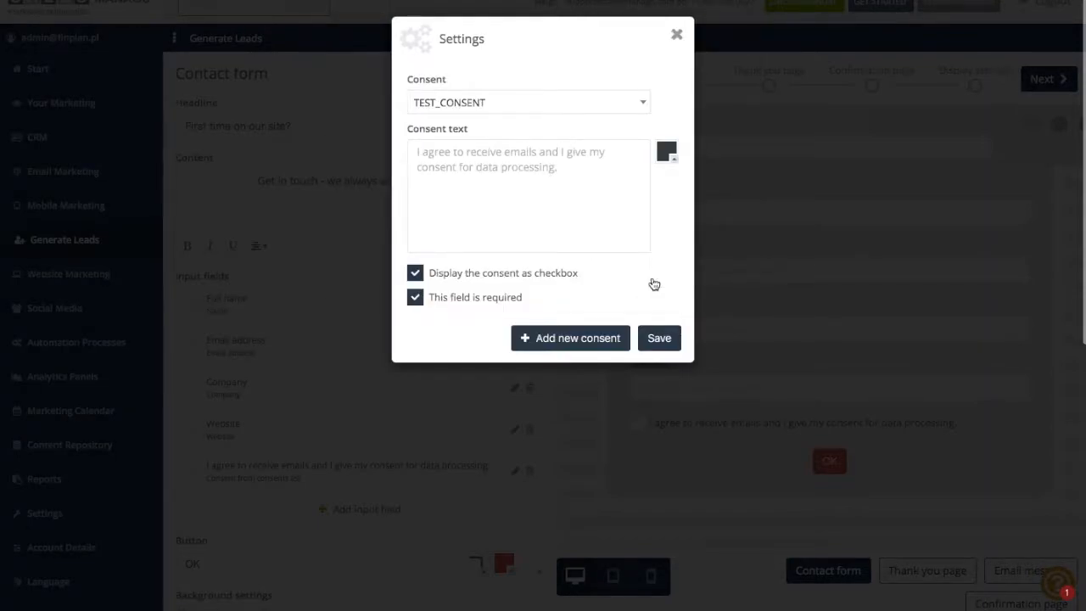
{"action": "left_click", "coordinate": [659, 339]}
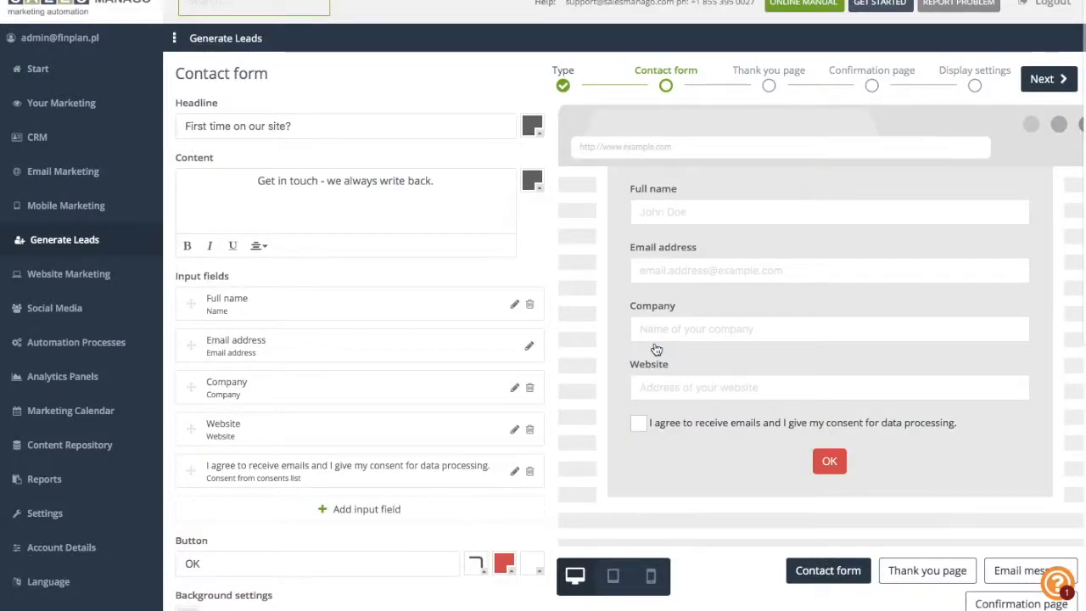
- Start another new lead generation form with the Advanced wizard
{"action": "left_click", "coordinate": [117, 243]}
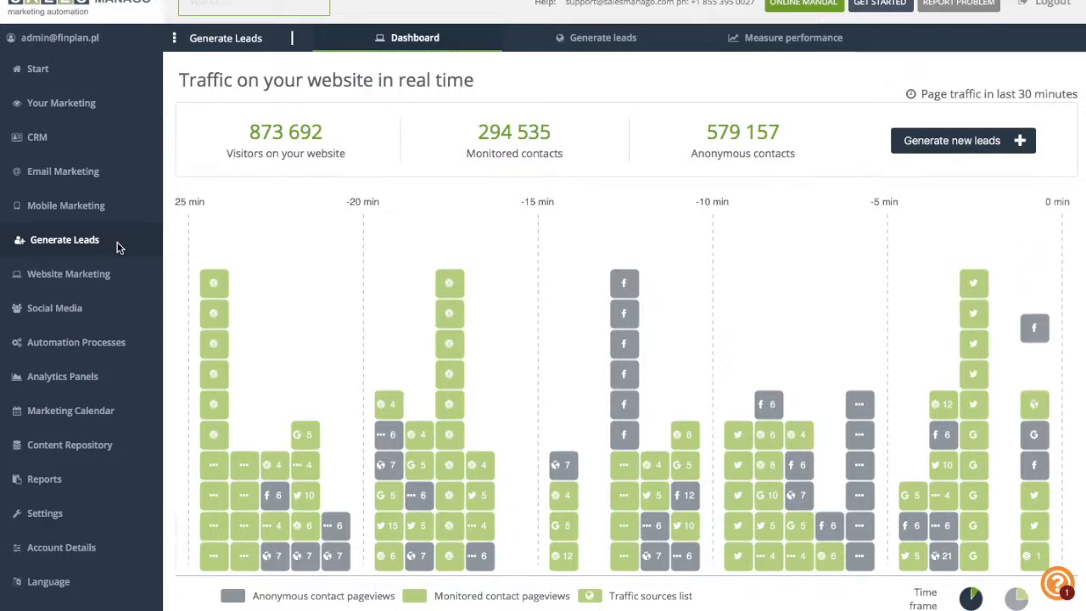
{"action": "left_click", "coordinate": [606, 44]}
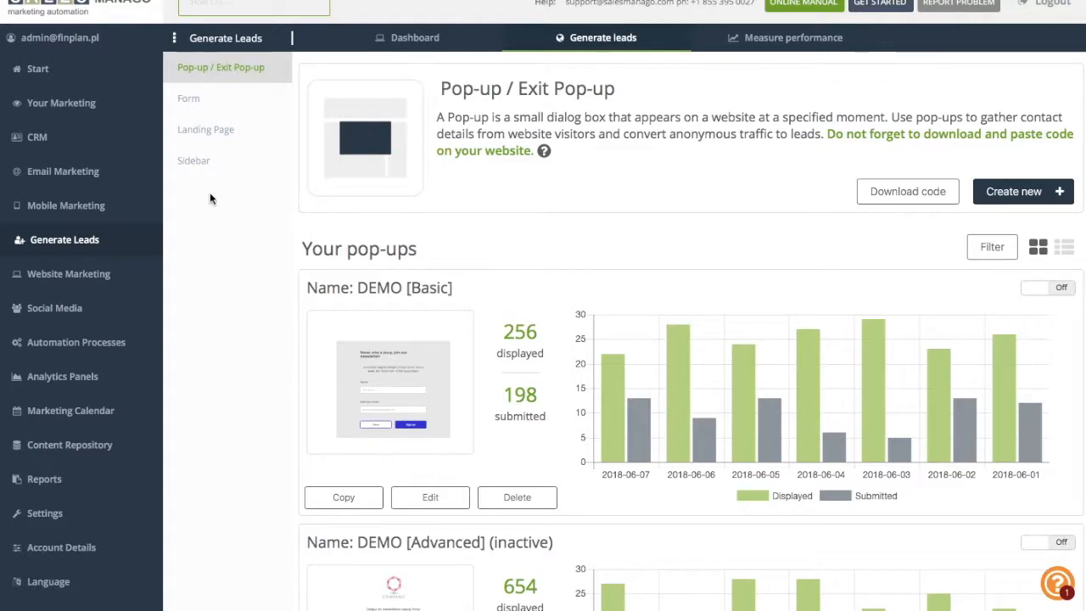
{"action": "left_click", "coordinate": [224, 102]}
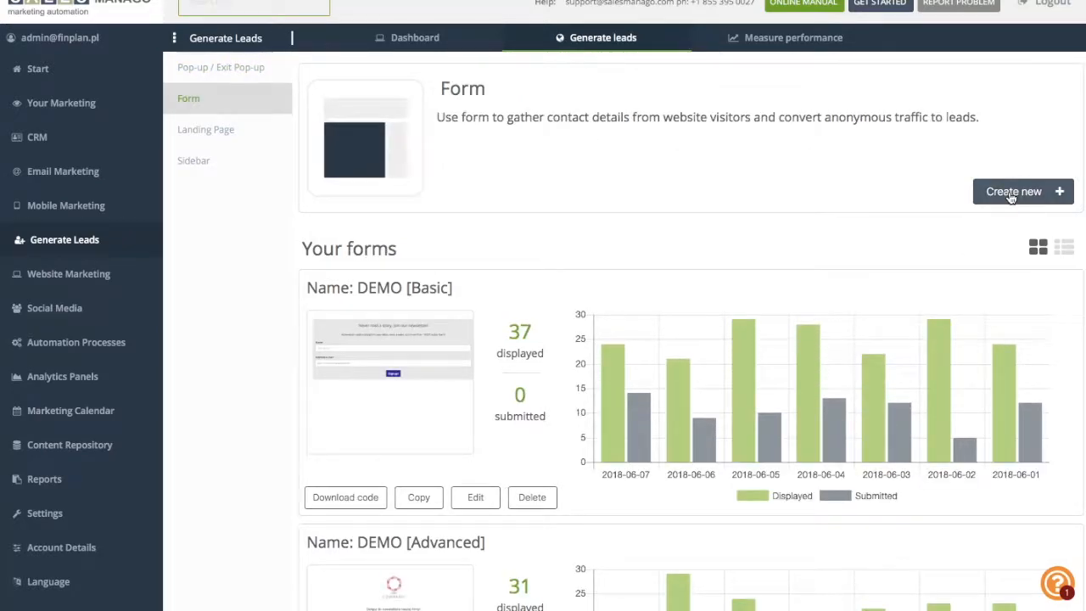
{"action": "left_click", "coordinate": [1010, 194]}
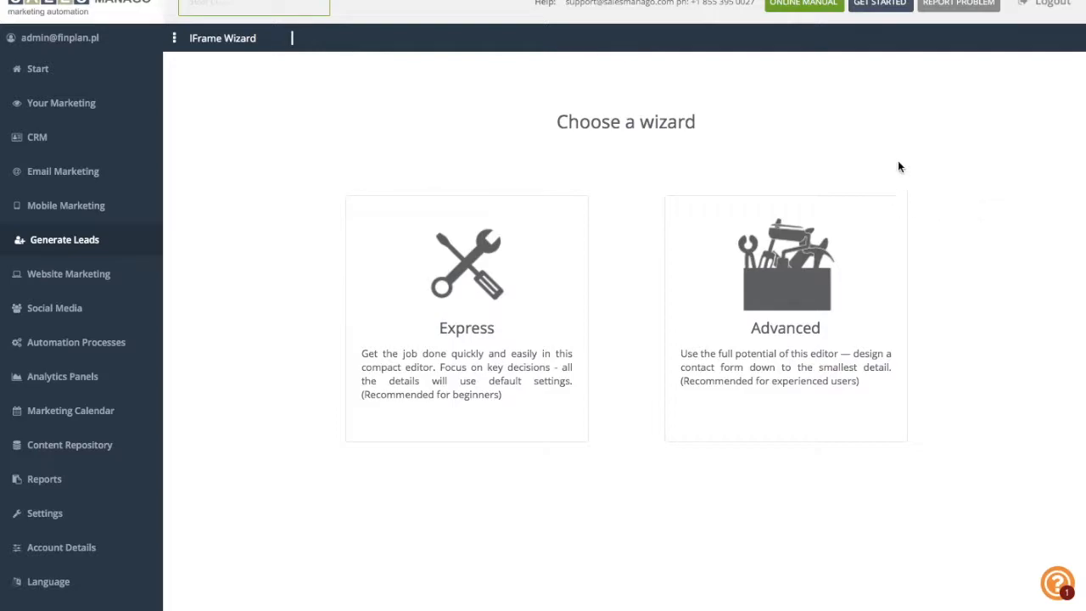
{"action": "left_click", "coordinate": [812, 312]}
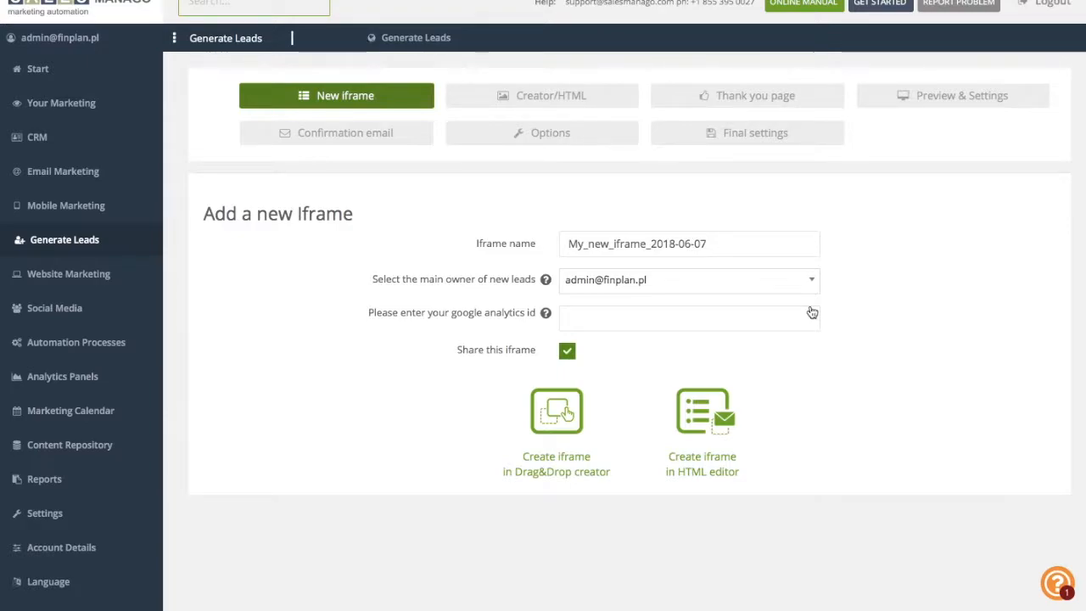
- Create a blank iframe in the Drag&Drop creator and place a Contact Form widget on its page
{"action": "left_click", "coordinate": [561, 412]}
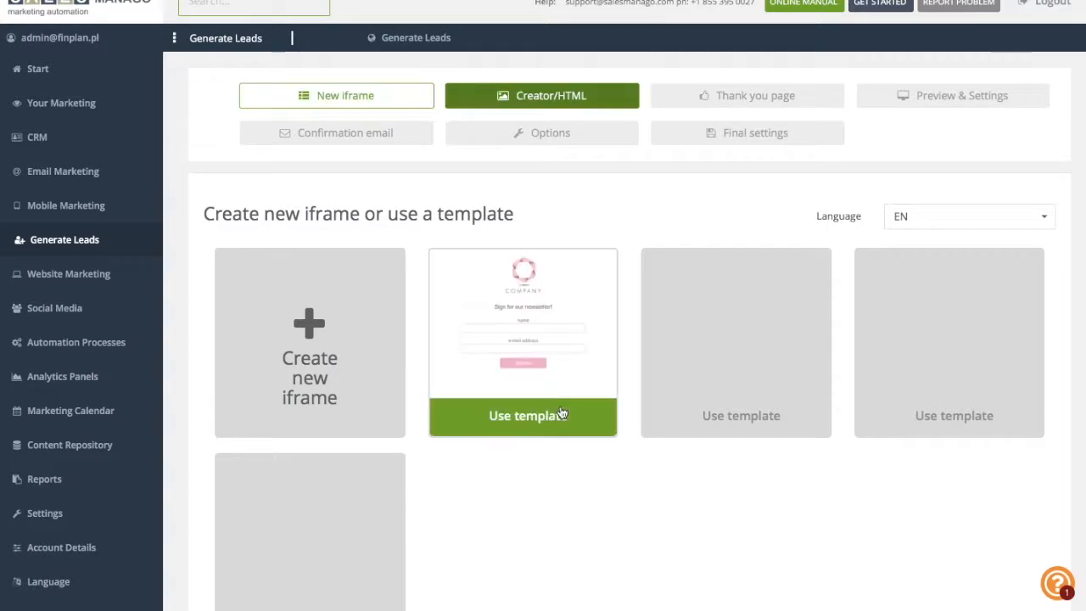
{"action": "left_click", "coordinate": [342, 416]}
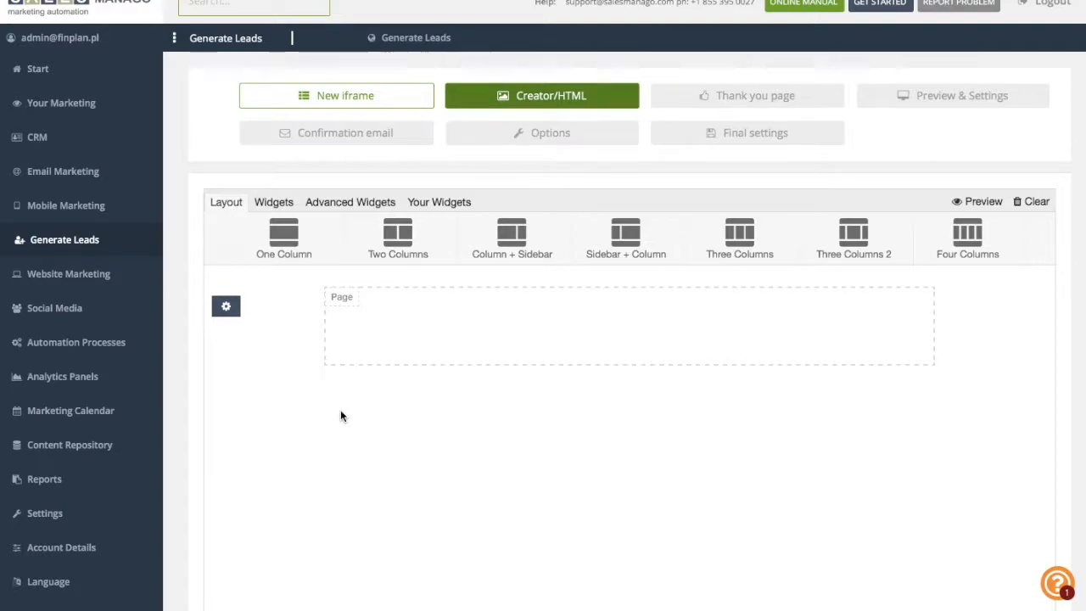
{"action": "left_click", "coordinate": [275, 204]}
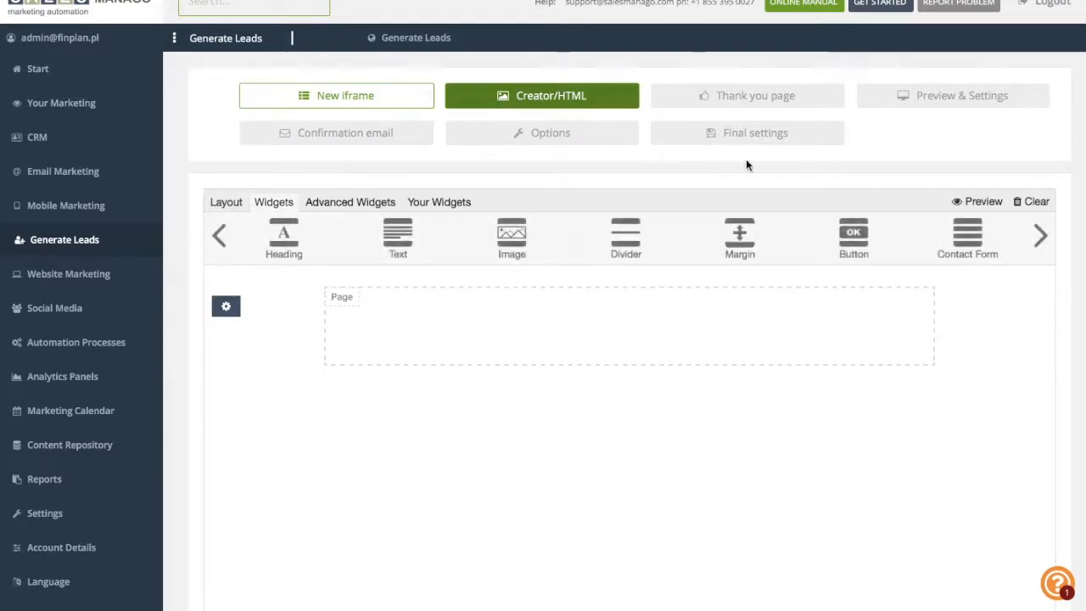
{"action": "left_click_drag", "start_coordinate": [949, 233], "coordinate": [670, 378]}
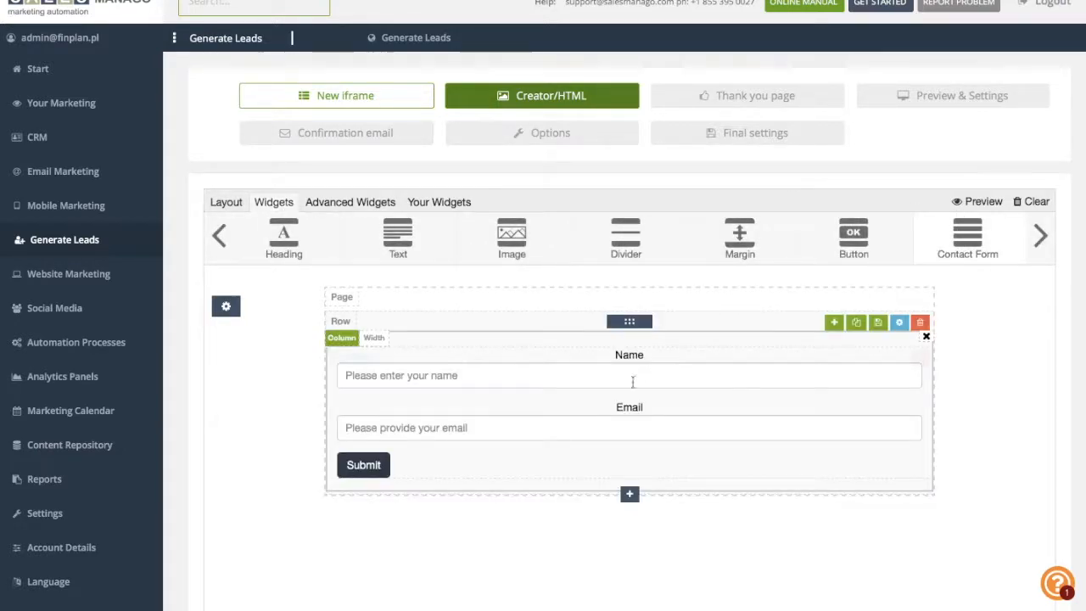
- Add a "Consent form consents list" field for TEST_CONSENT, displayed as a checkbox, to the Contact Form widget and save the form
{"action": "left_click", "coordinate": [356, 361]}
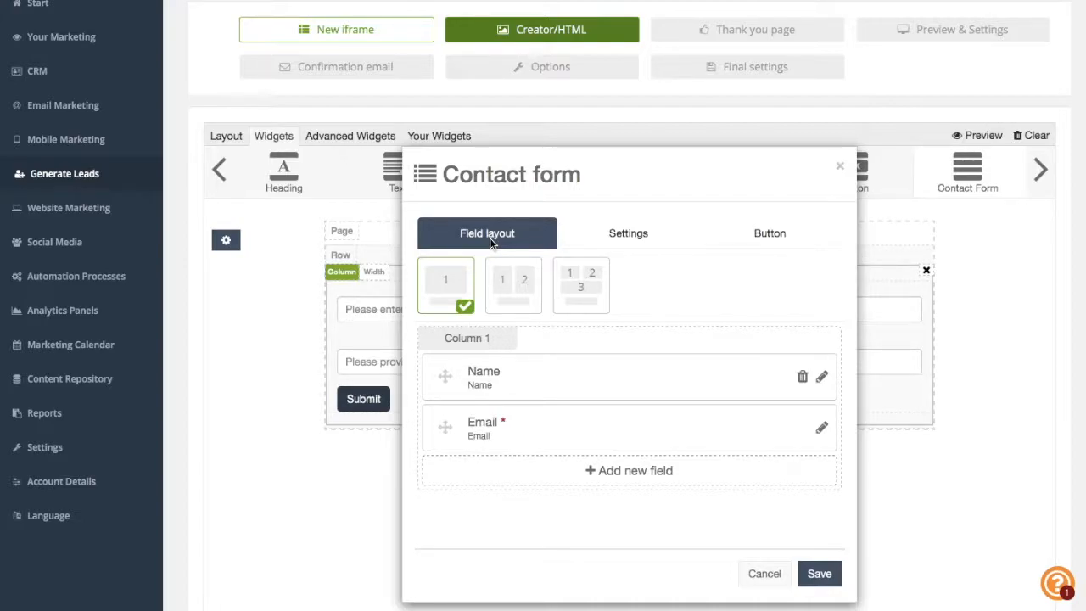
{"action": "left_click", "coordinate": [578, 480]}
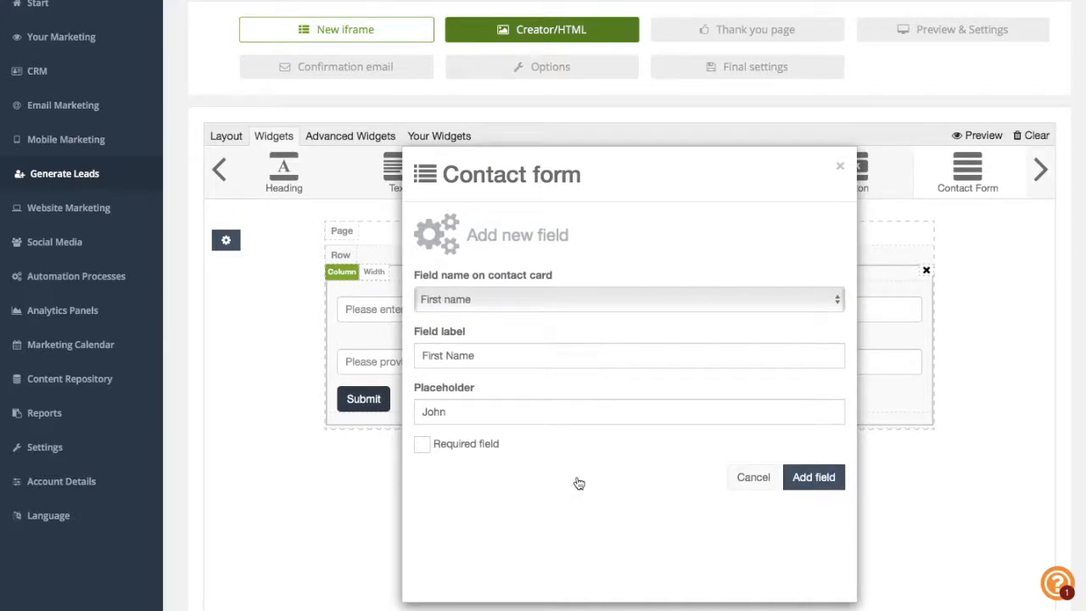
{"action": "left_click", "coordinate": [840, 302]}
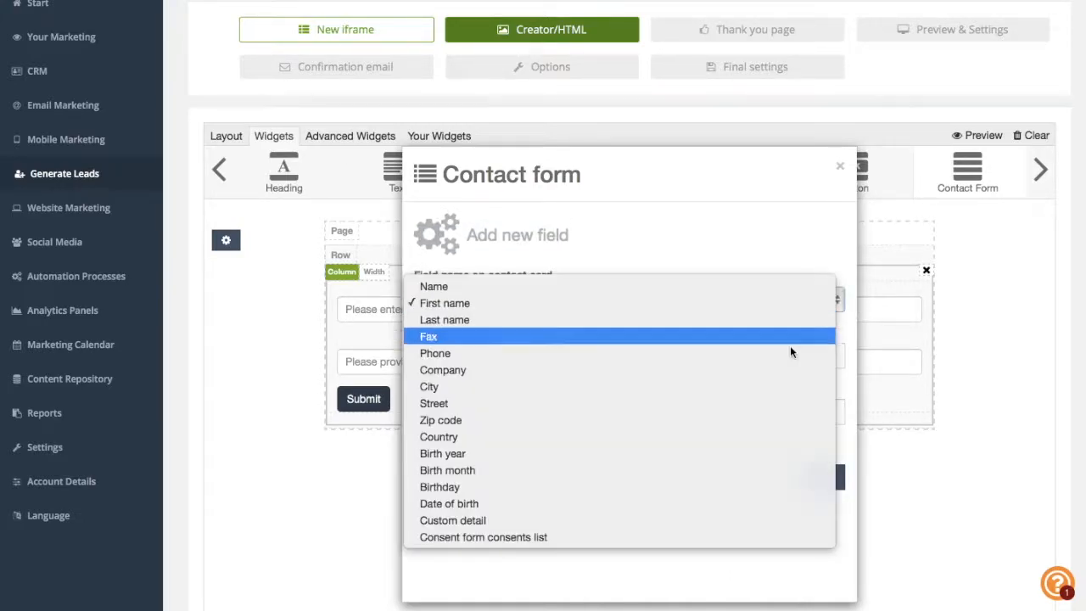
{"action": "left_click", "coordinate": [533, 536]}
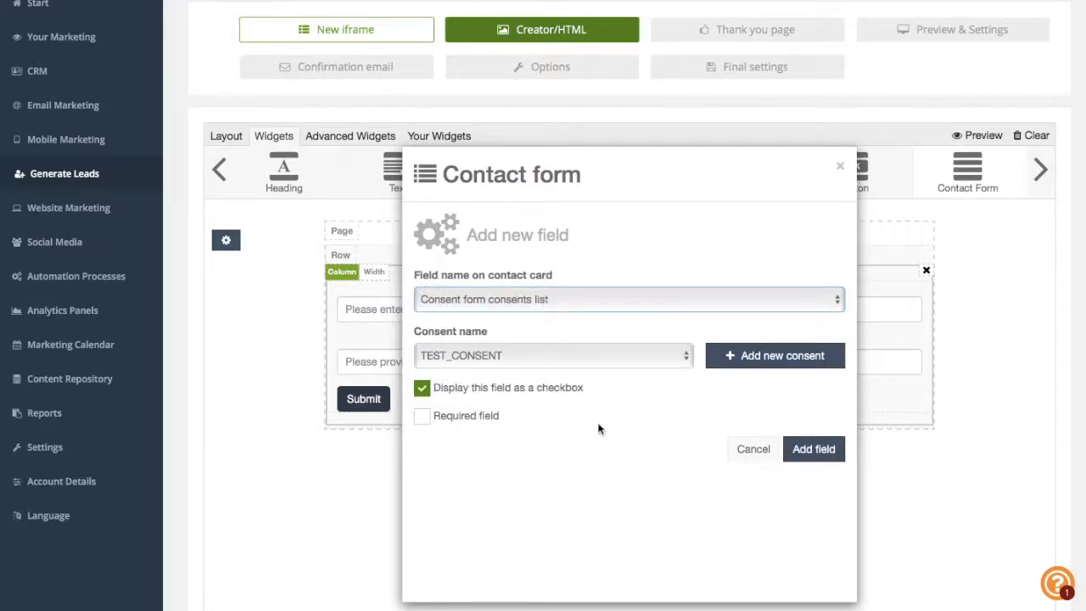
{"action": "left_click", "coordinate": [724, 358]}
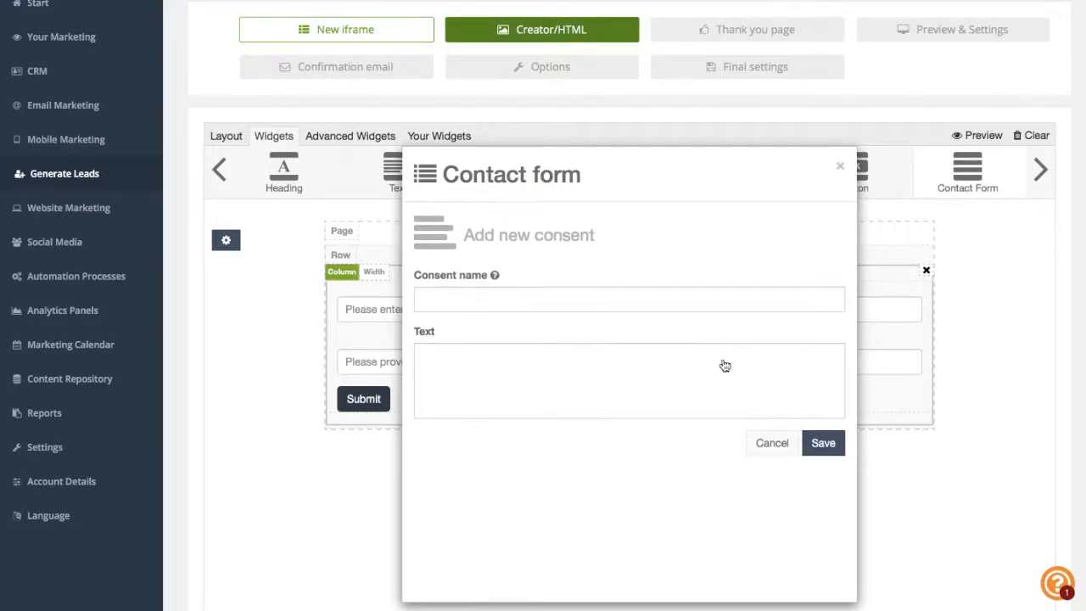
{"action": "left_click", "coordinate": [768, 442]}
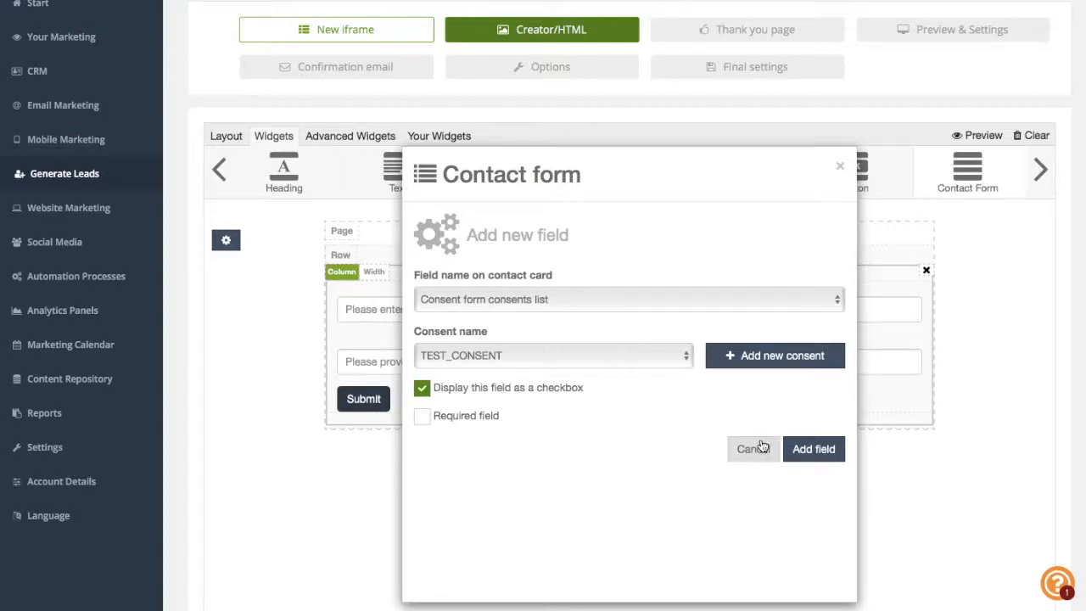
{"action": "left_click", "coordinate": [811, 451]}
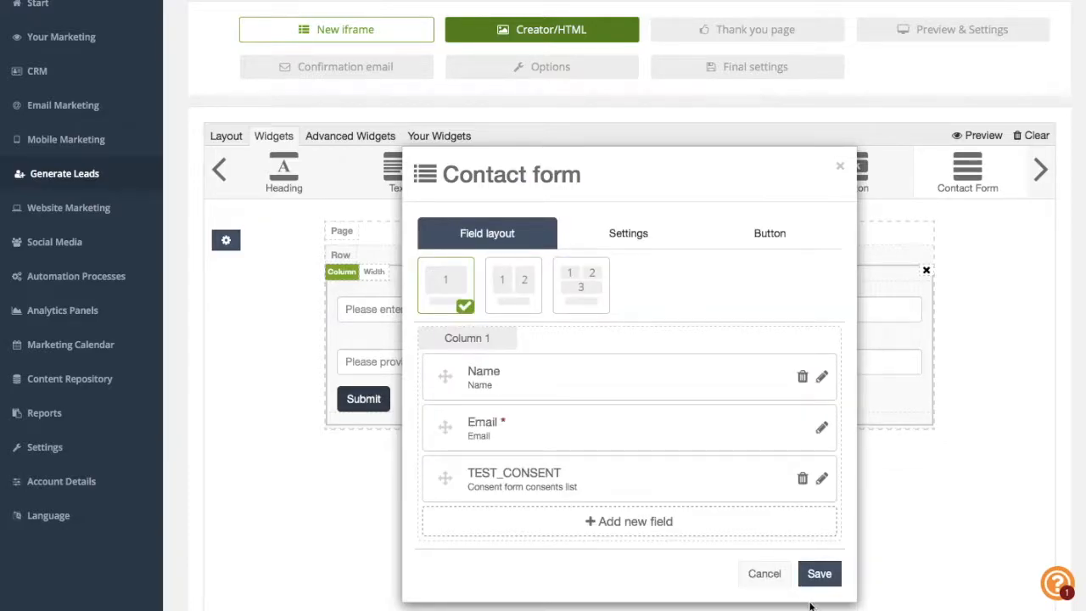
{"action": "left_click", "coordinate": [818, 574]}
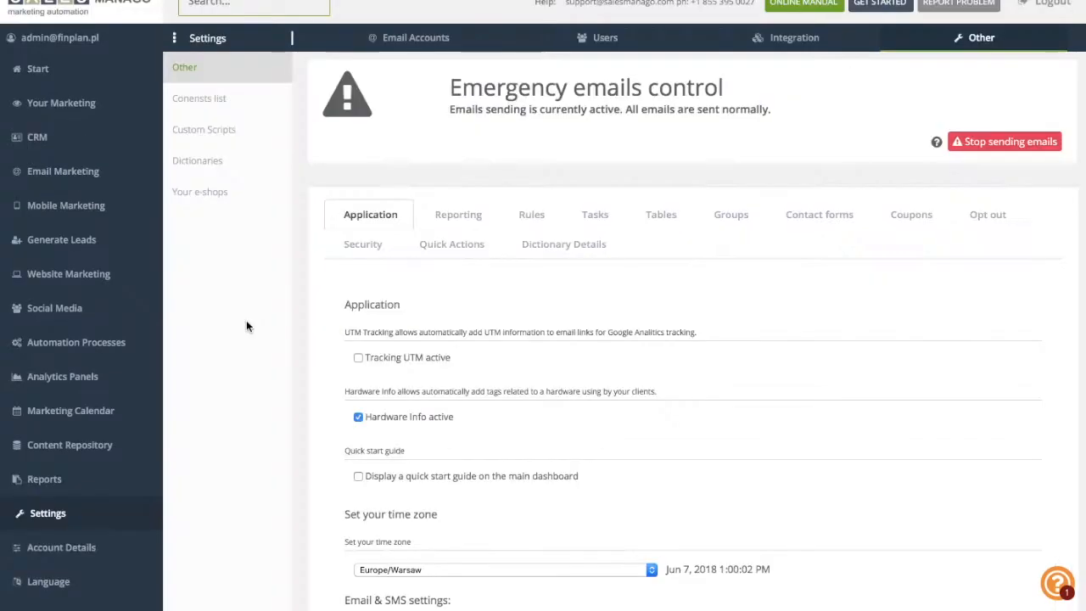
- Open the account's consents list in the settings
{"action": "left_click", "coordinate": [234, 103]}
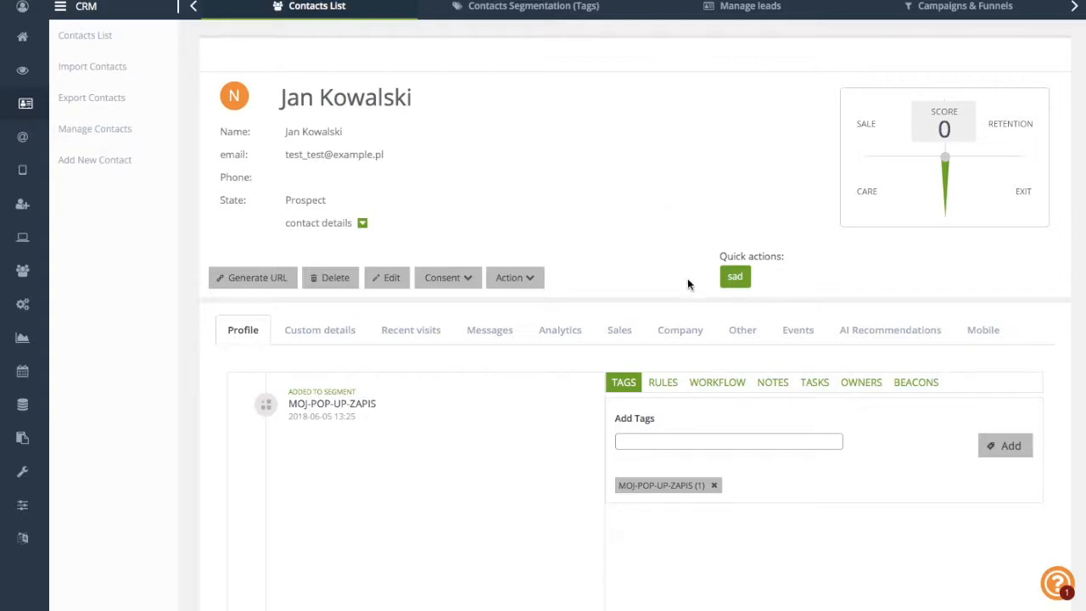
- Expand the ZGODA_MARKETINGOWA consent among the contact card's other details and withhold that consent
{"action": "left_click", "coordinate": [746, 330]}
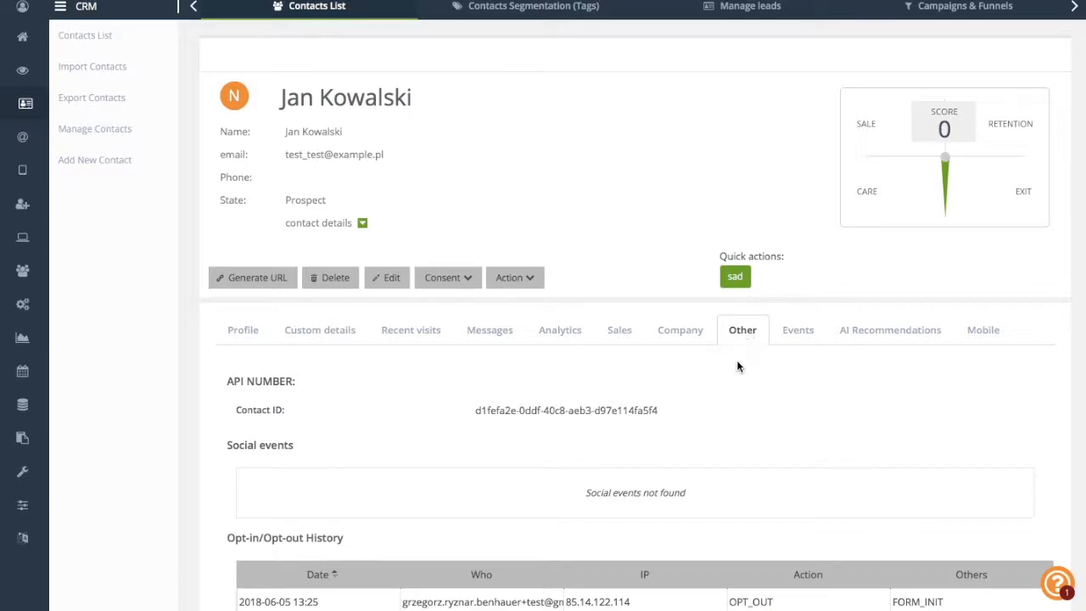
{"action": "scroll", "coordinate": [730, 398], "scroll_direction": "down", "scroll_amount": 1}
{"action": "scroll", "coordinate": [730, 398], "scroll_direction": "down", "scroll_amount": 6}
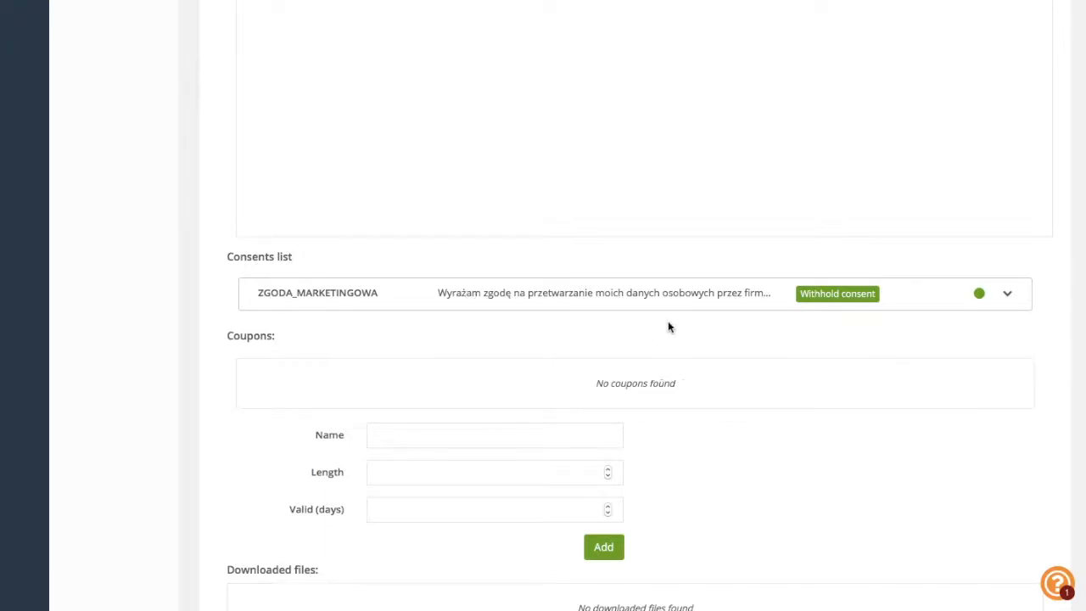
{"action": "left_click", "coordinate": [1010, 297]}
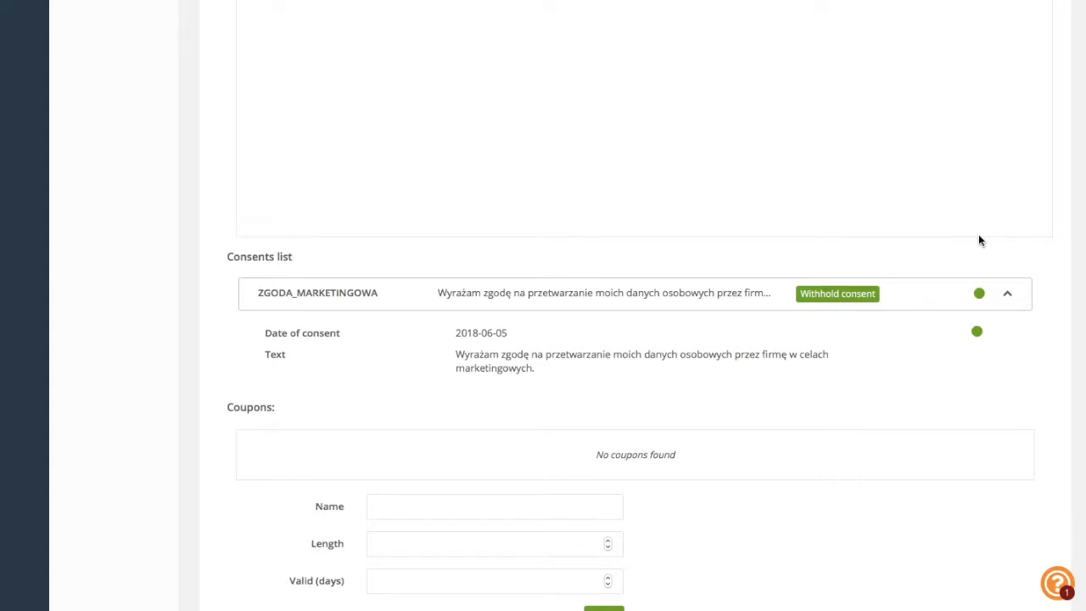
{"action": "left_click", "coordinate": [851, 295]}
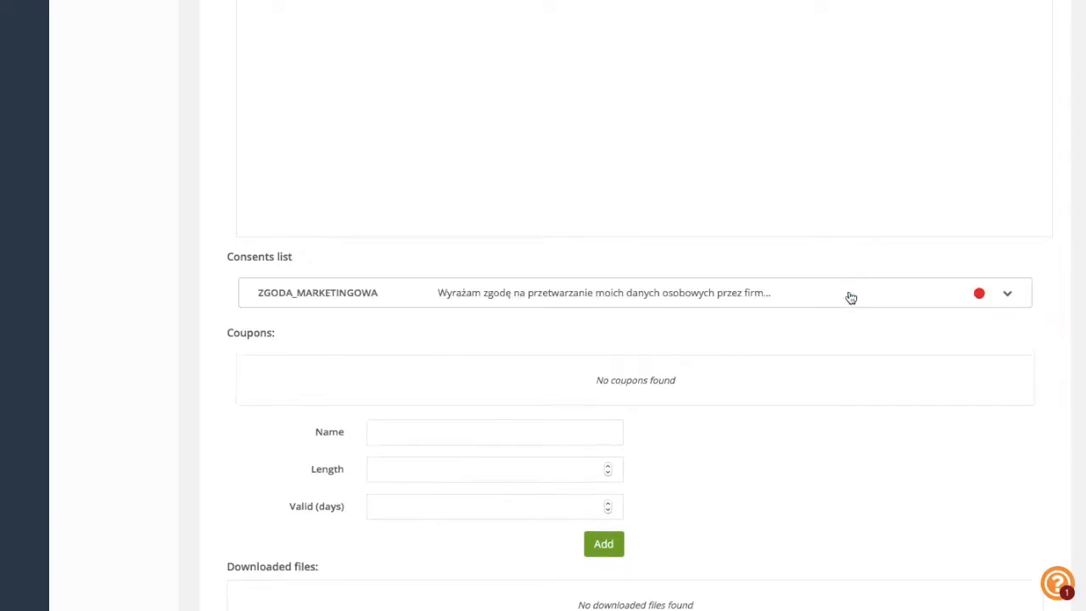